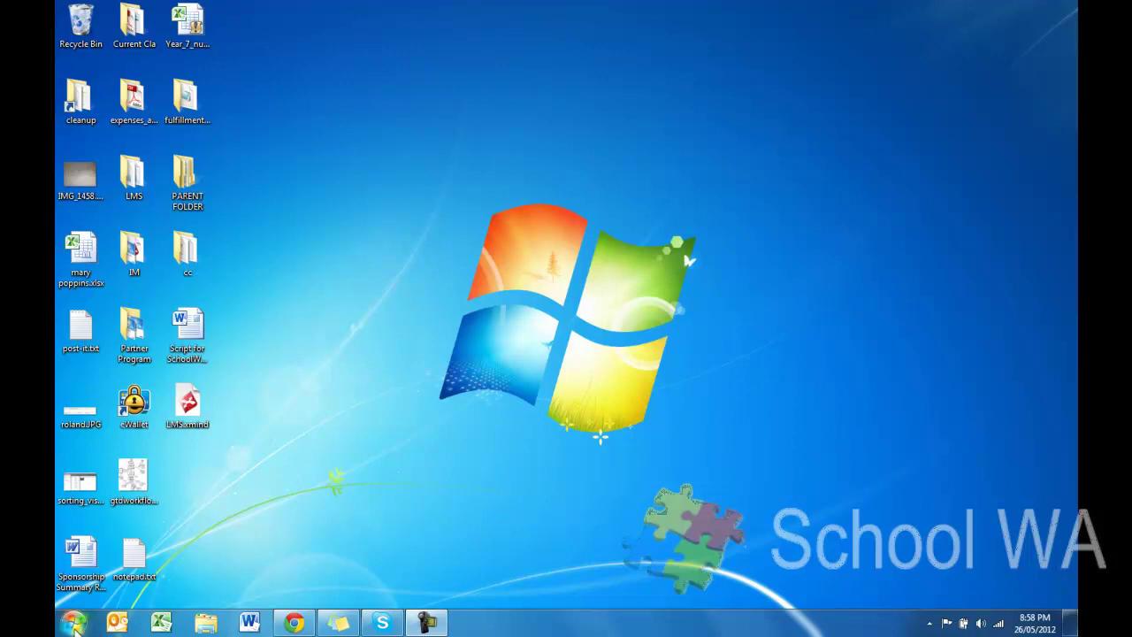
Launch Problem Steps Recorder by running psr.exe and move its window clear of the desktop icons
left_click(74, 624)
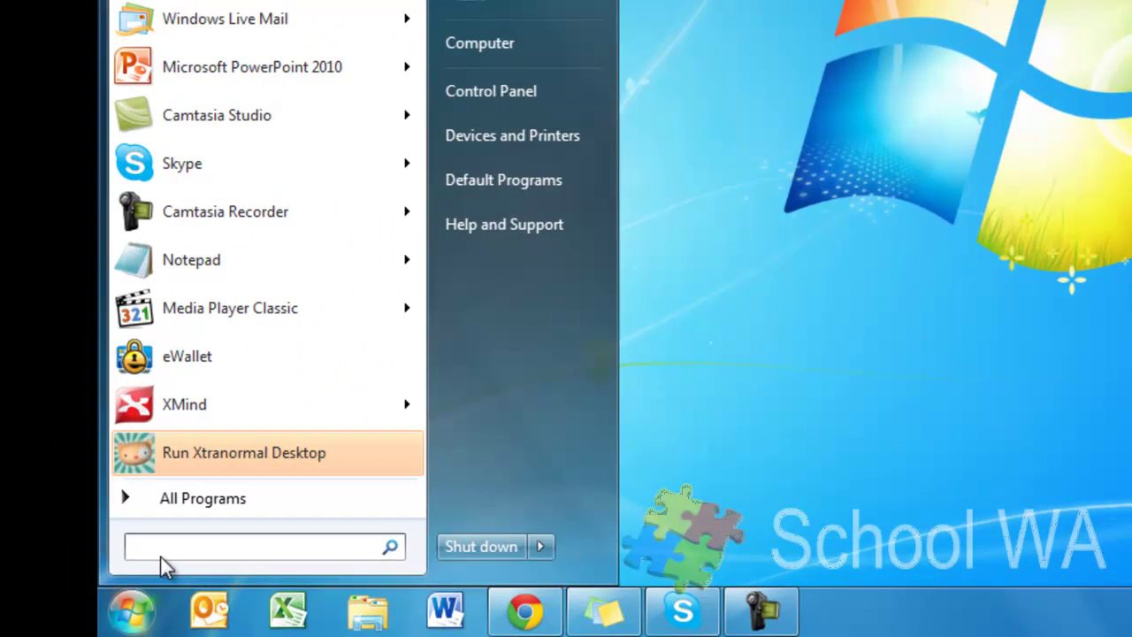
type("psr.exe")
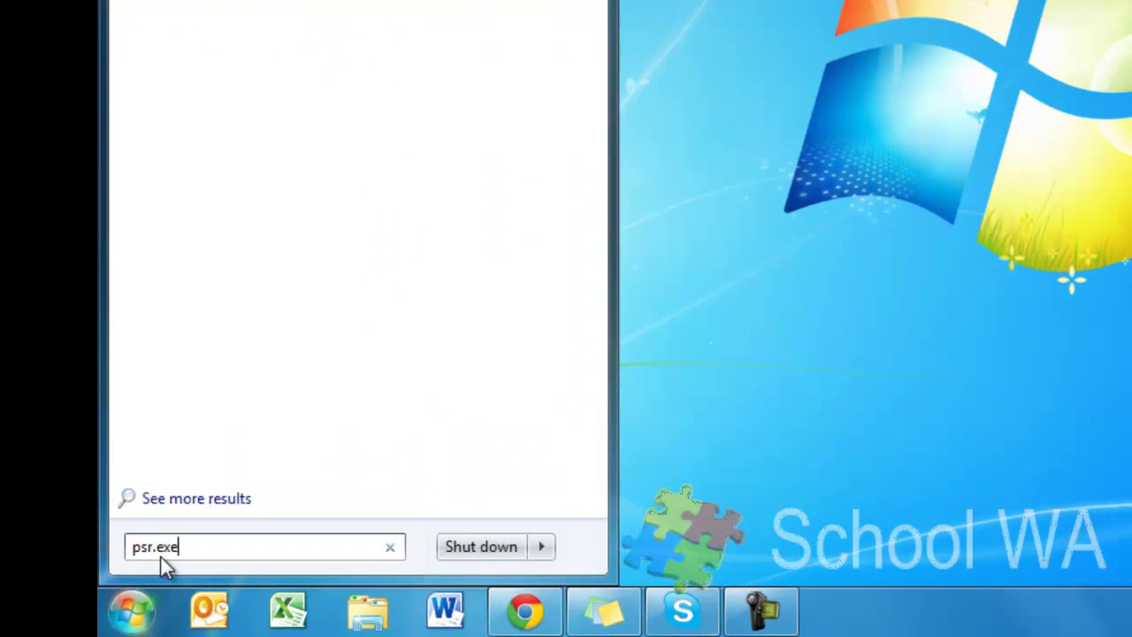
key("Return")
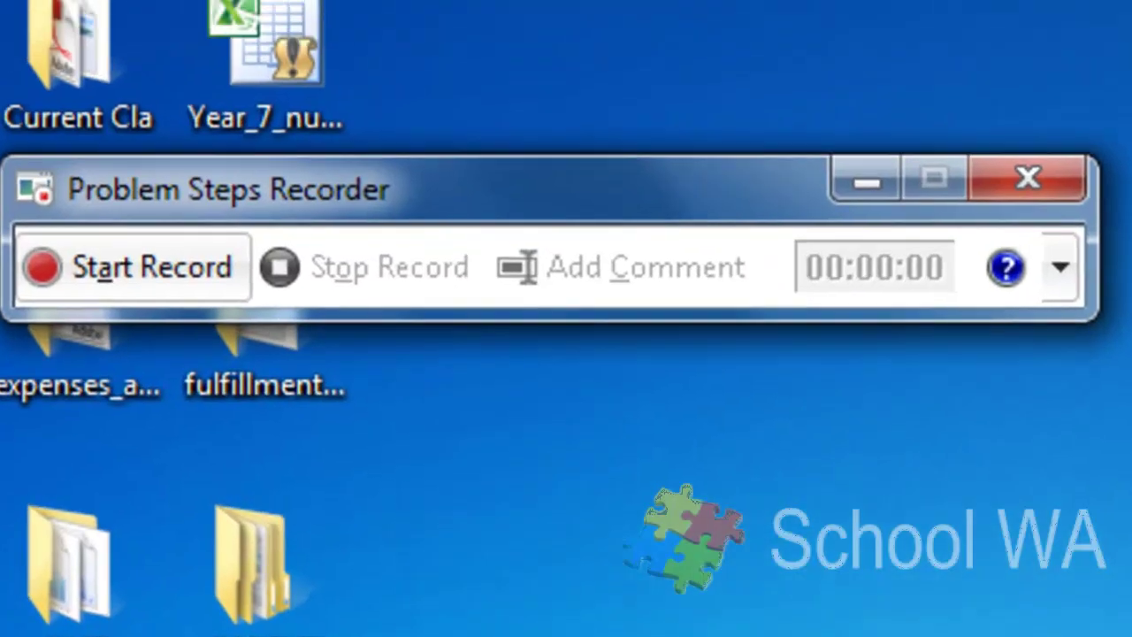
left_click_drag(487, 185, 500, 228)
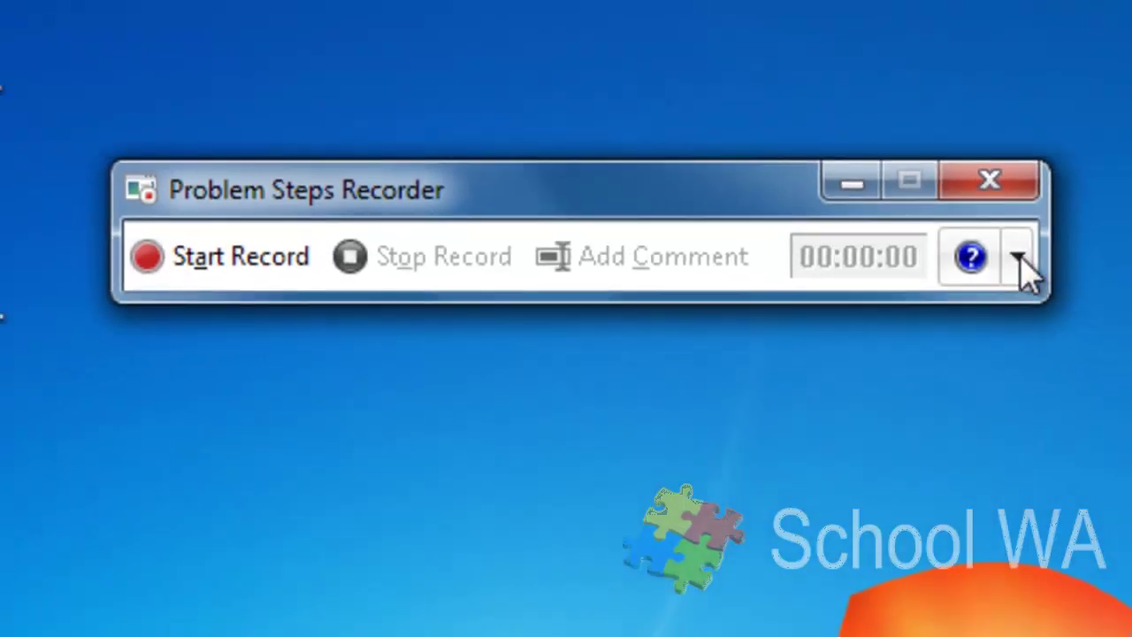
Restart Problem Steps Recorder as administrator, allowing it to make changes, and start a recording
left_click(1043, 270)
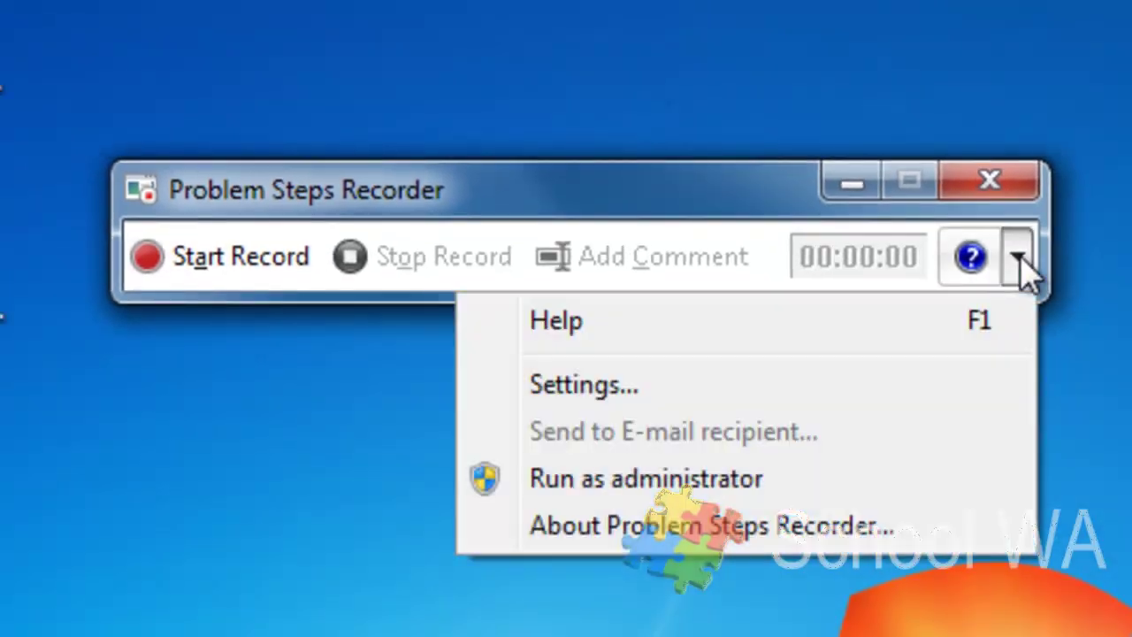
left_click(679, 488)
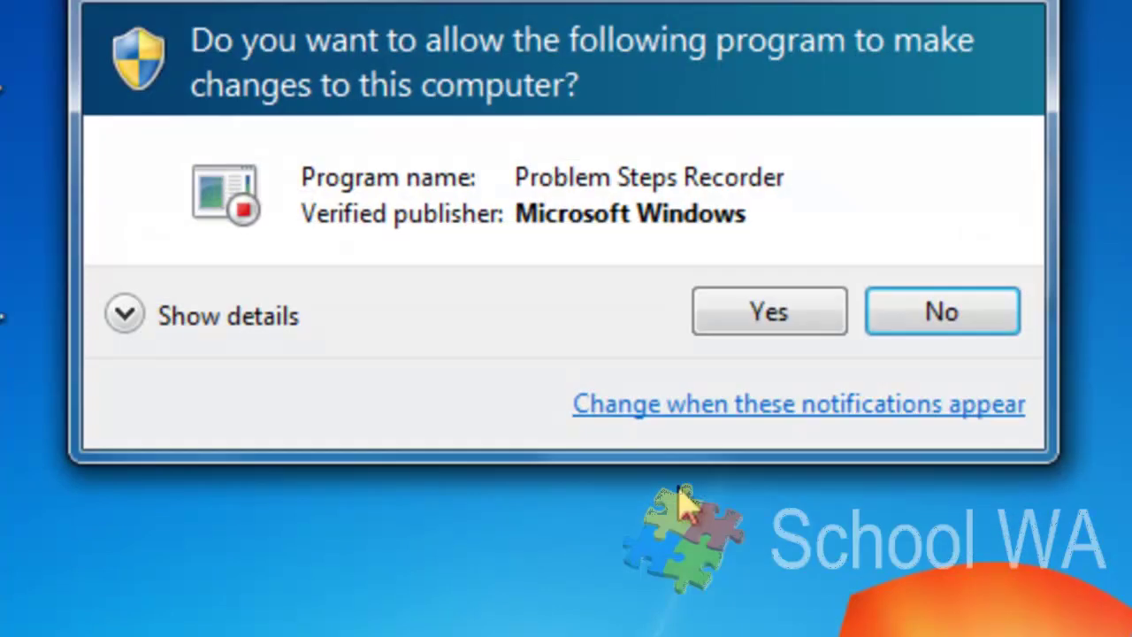
left_click(782, 314)
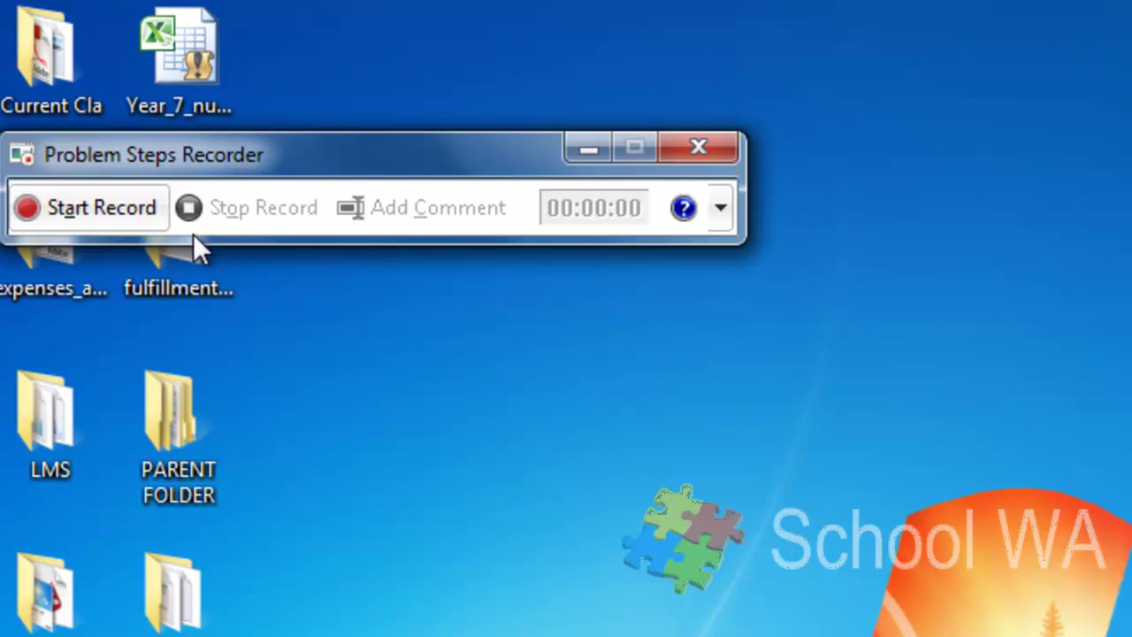
left_click(91, 206)
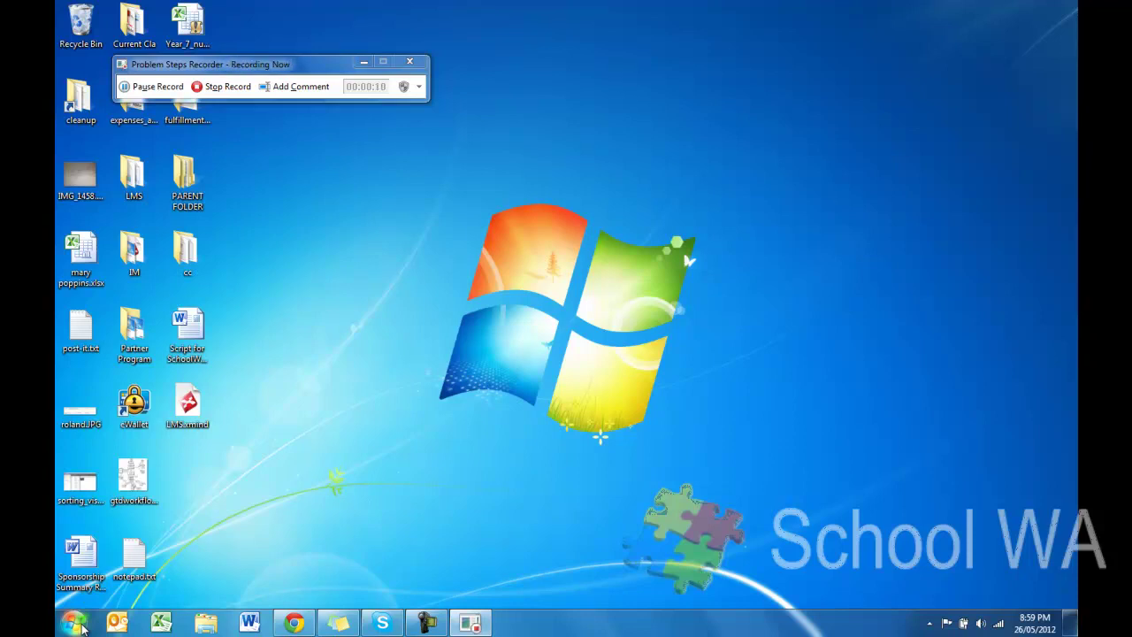
Find and open Microsoft Word 2010, and enter "This is a test document" in the blank document
left_click(74, 623)
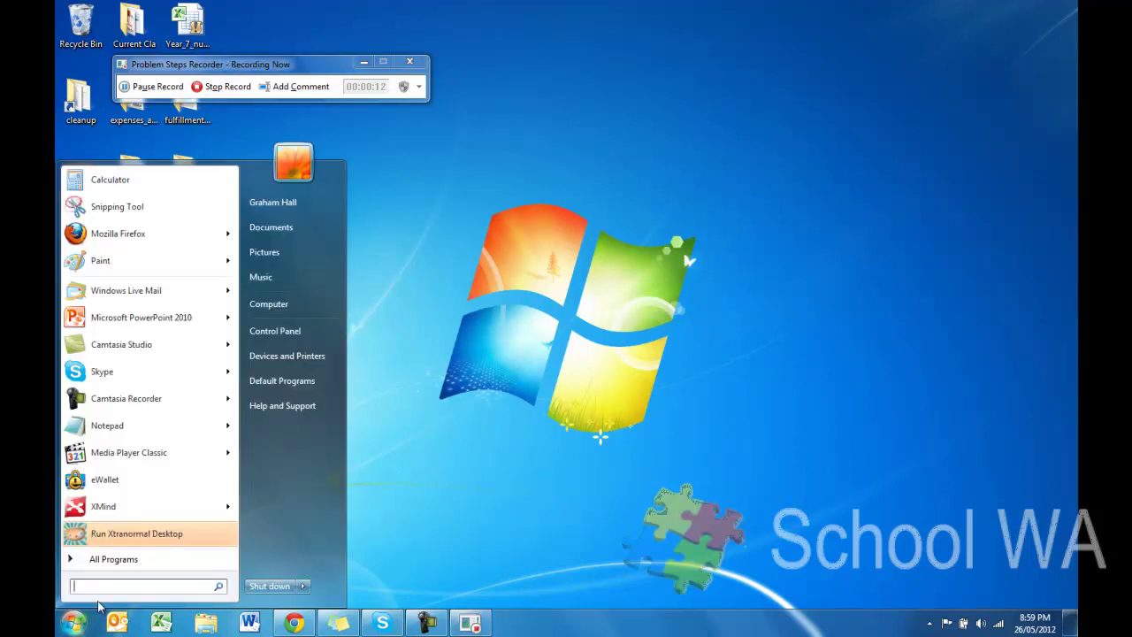
type("word")
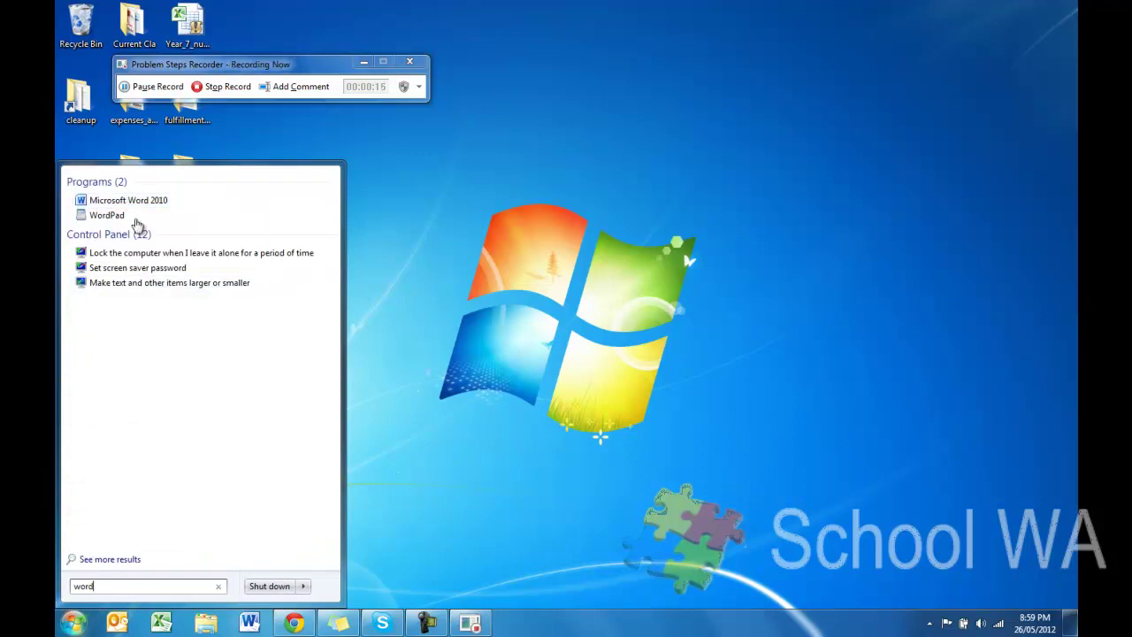
left_click(134, 200)
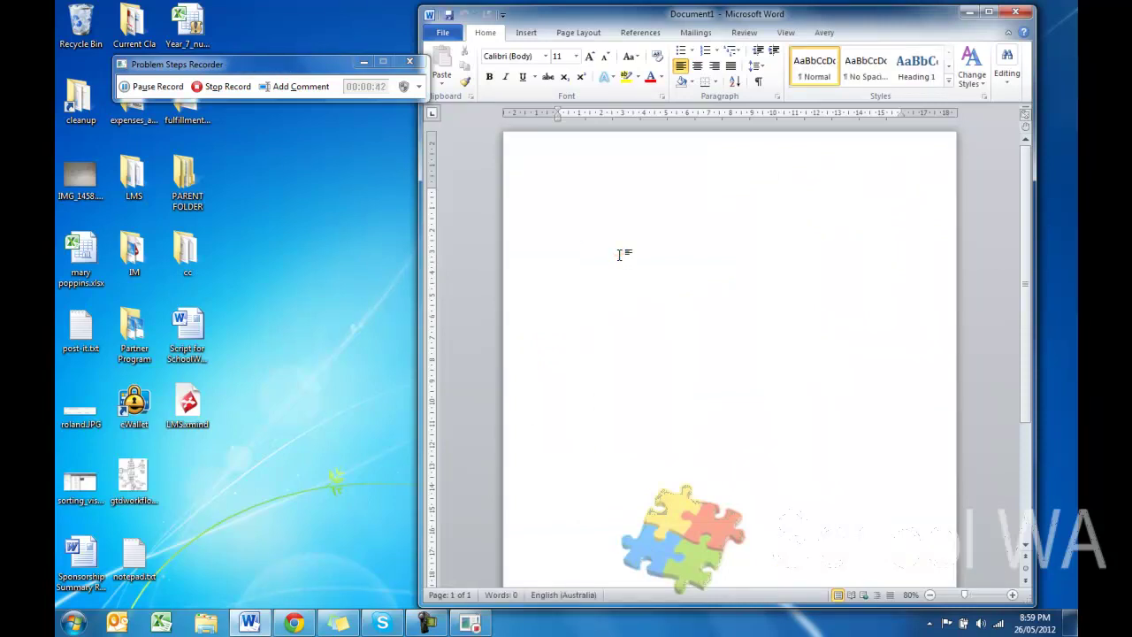
type("This is a test document")
Save the Word document to the Desktop as "This is a test document.docx"
left_click(440, 35)
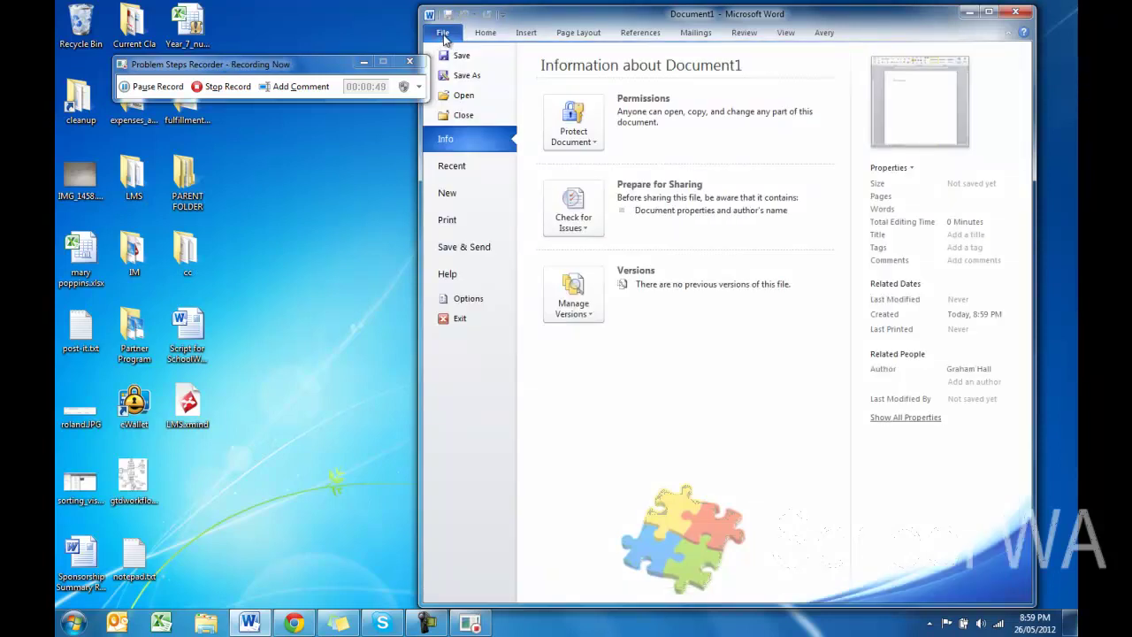
key("Escape")
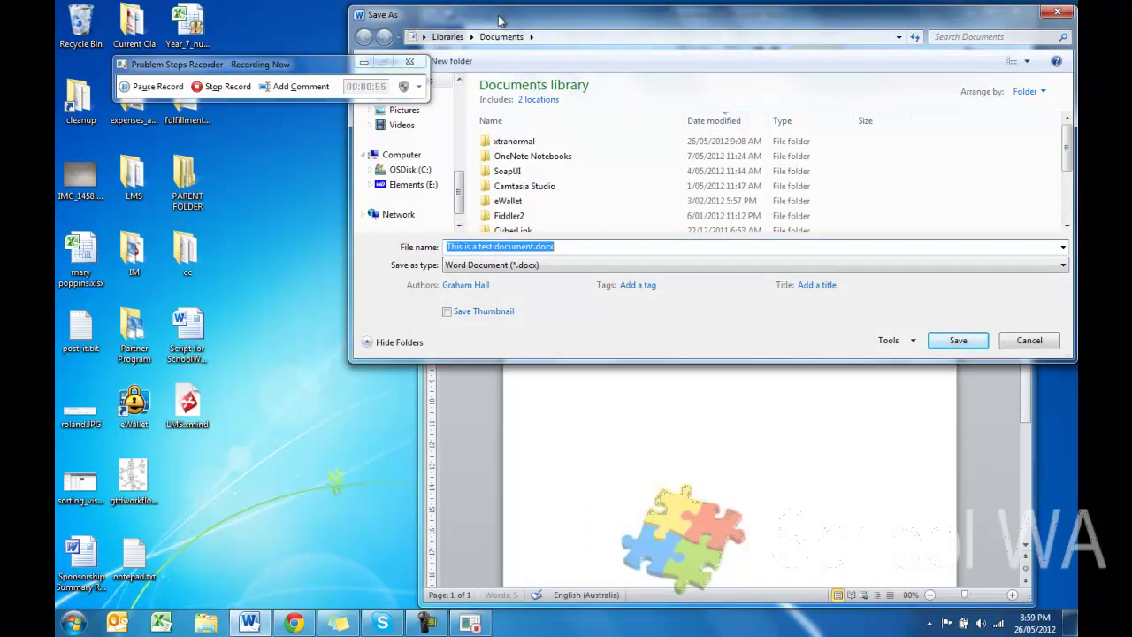
left_click_drag(496, 14, 477, 149)
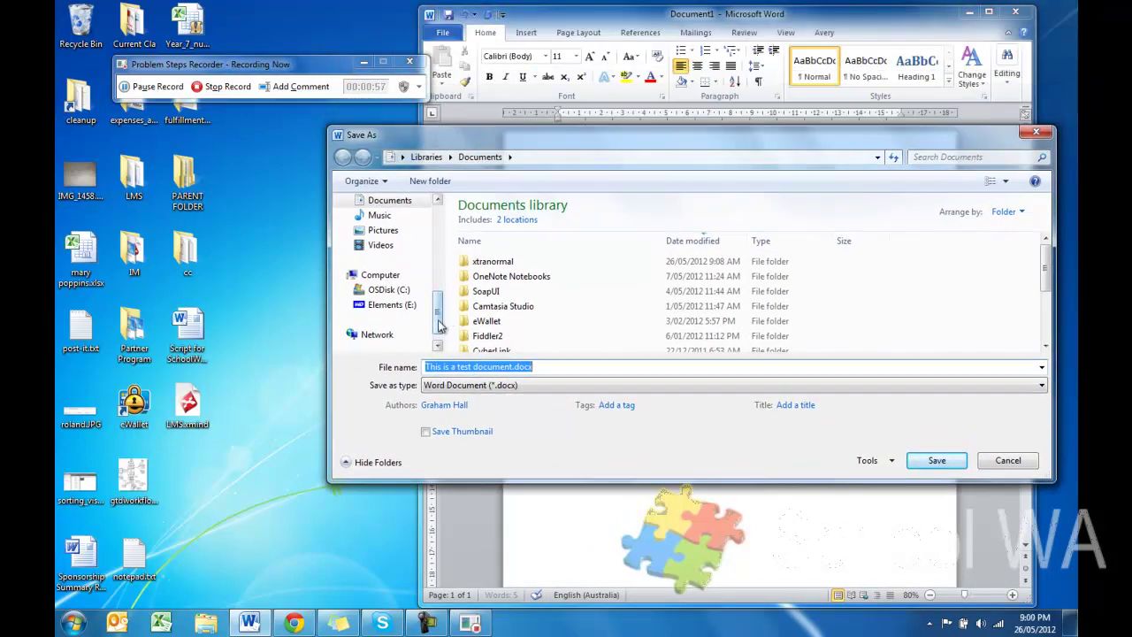
left_click_drag(436, 323, 425, 253)
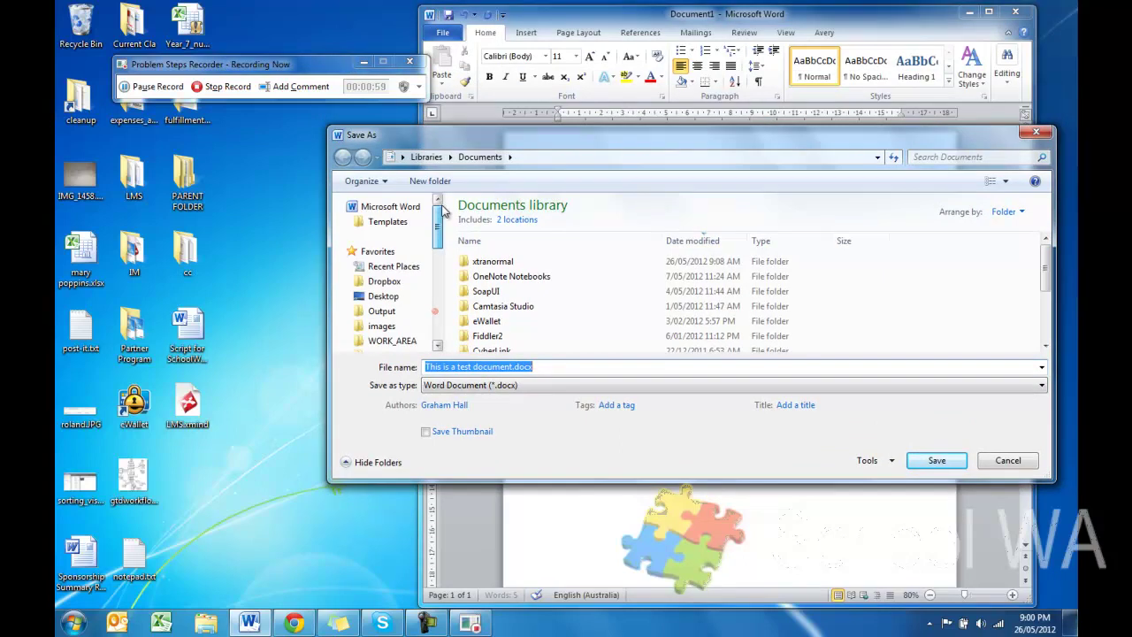
left_click(385, 295)
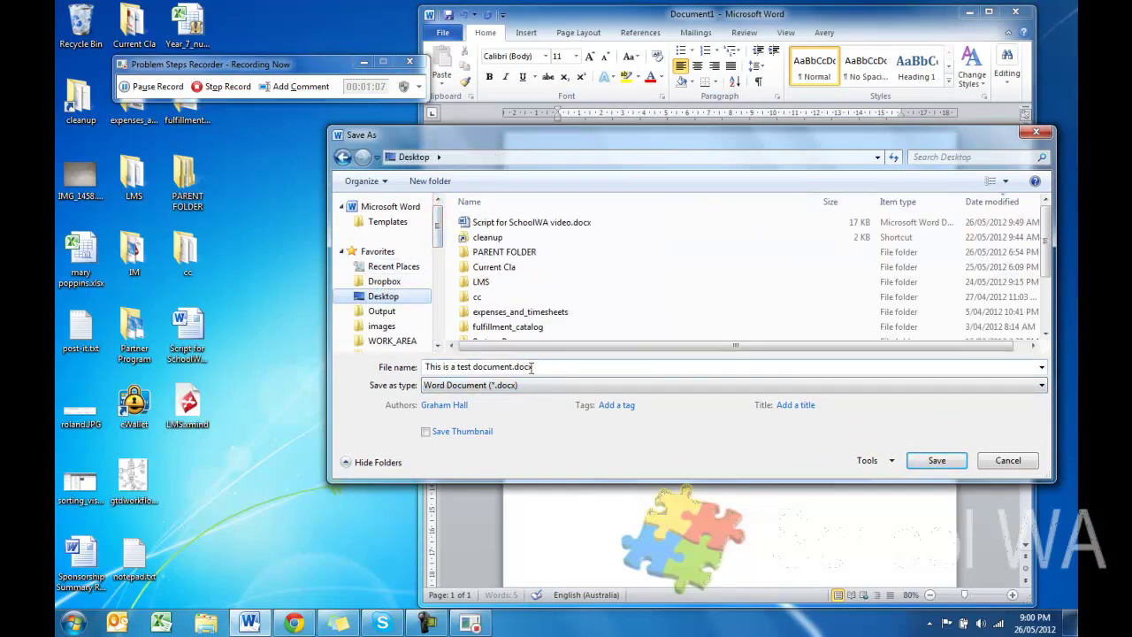
left_click(921, 459)
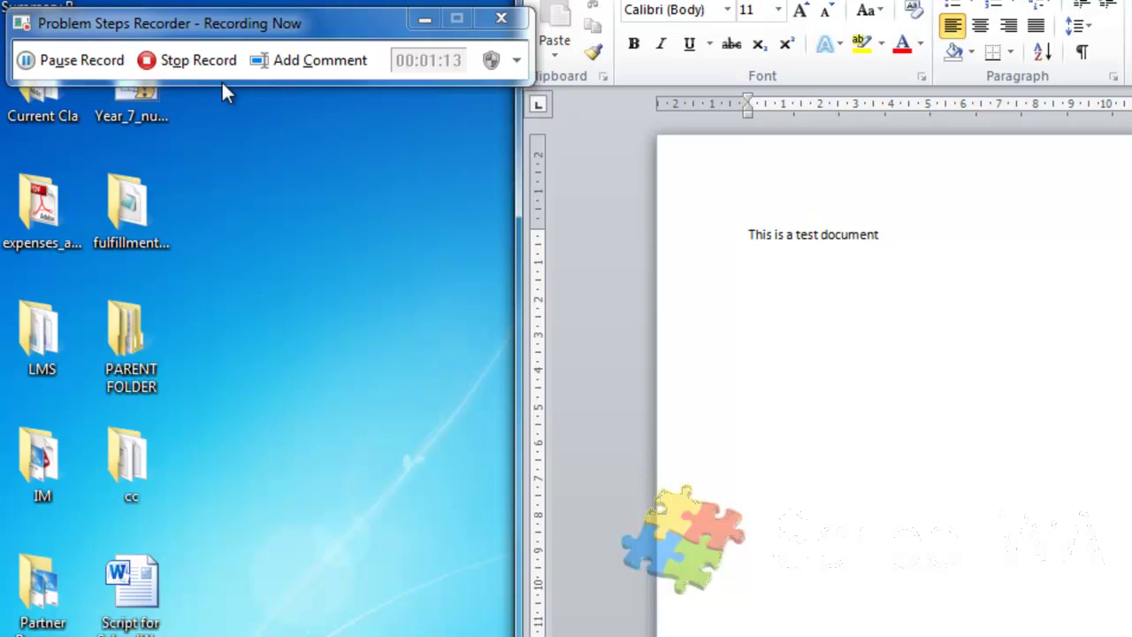
Stop the steps recording and save it to the Desktop as a ZIP file named "training document"
left_click(179, 61)
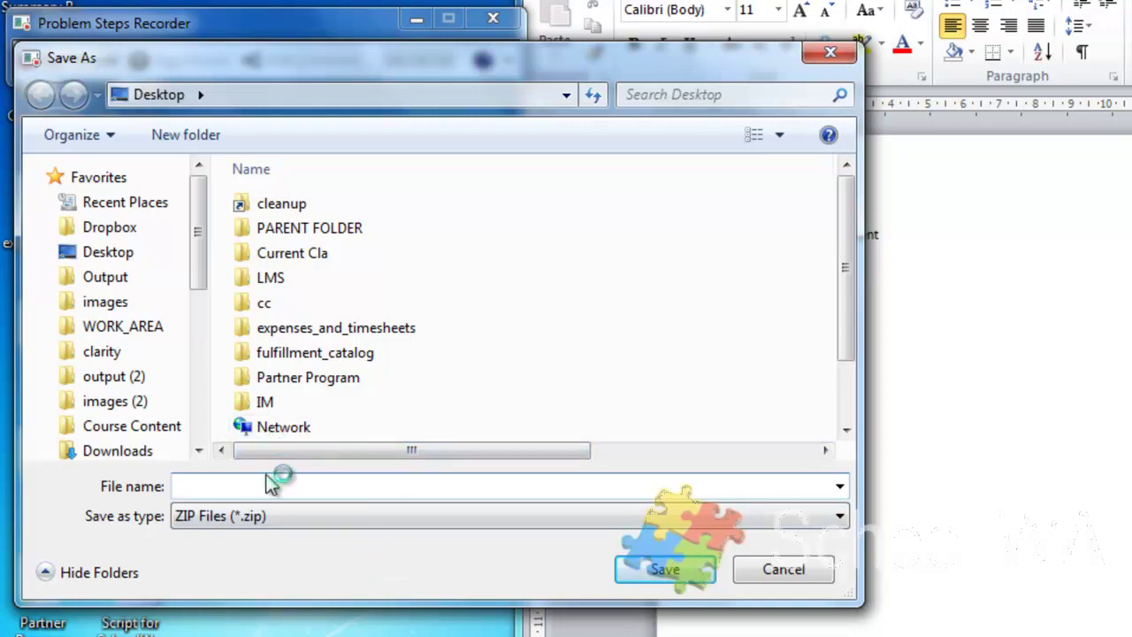
type("training docum")
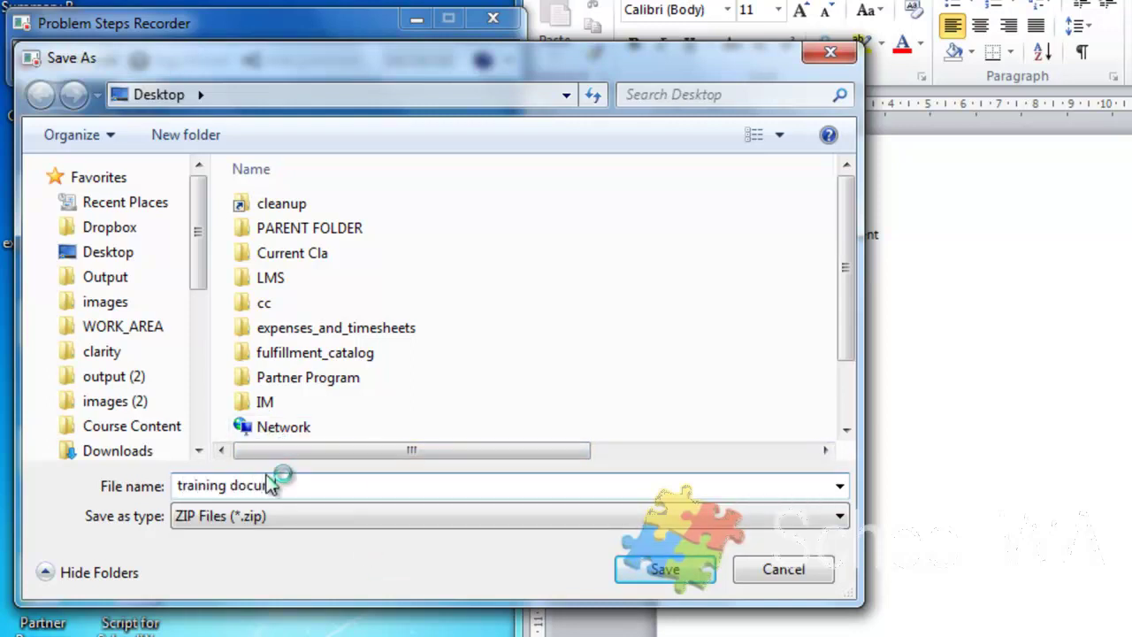
type("ent")
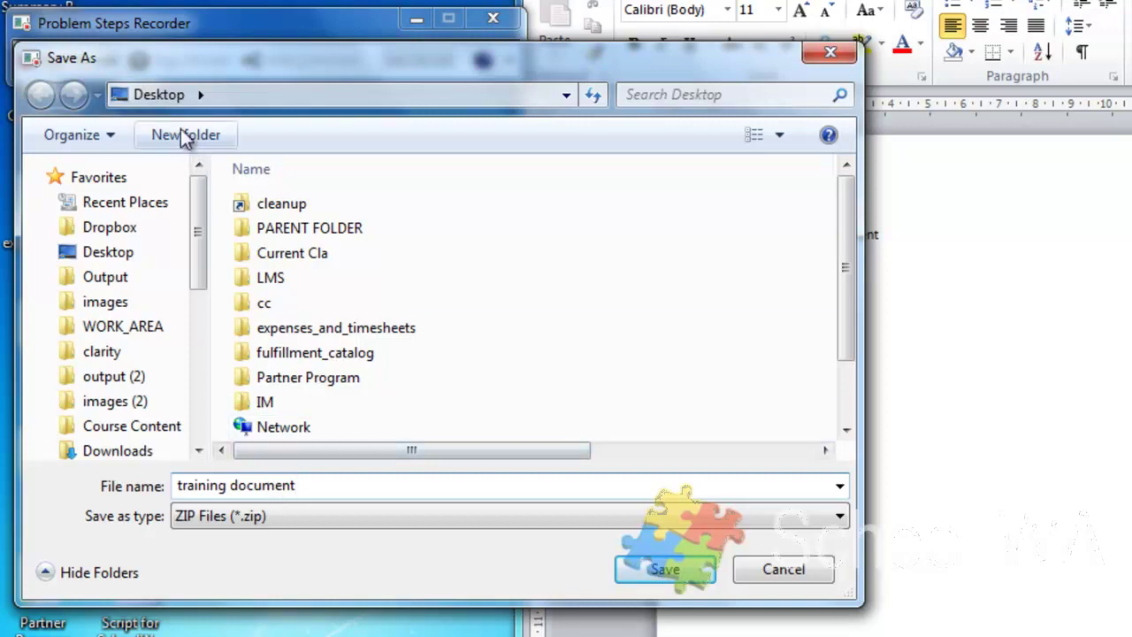
left_click(643, 566)
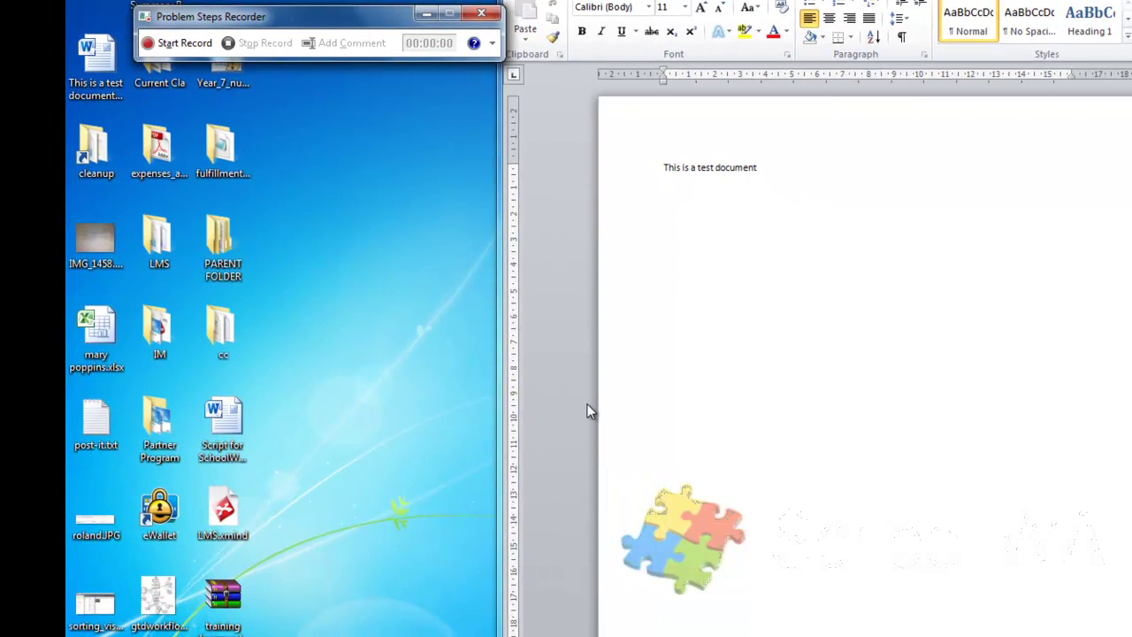
Open the "training document" archive from the desktop and open the MHT report Problem_20120526_2100.mht inside it
left_click(223, 594)
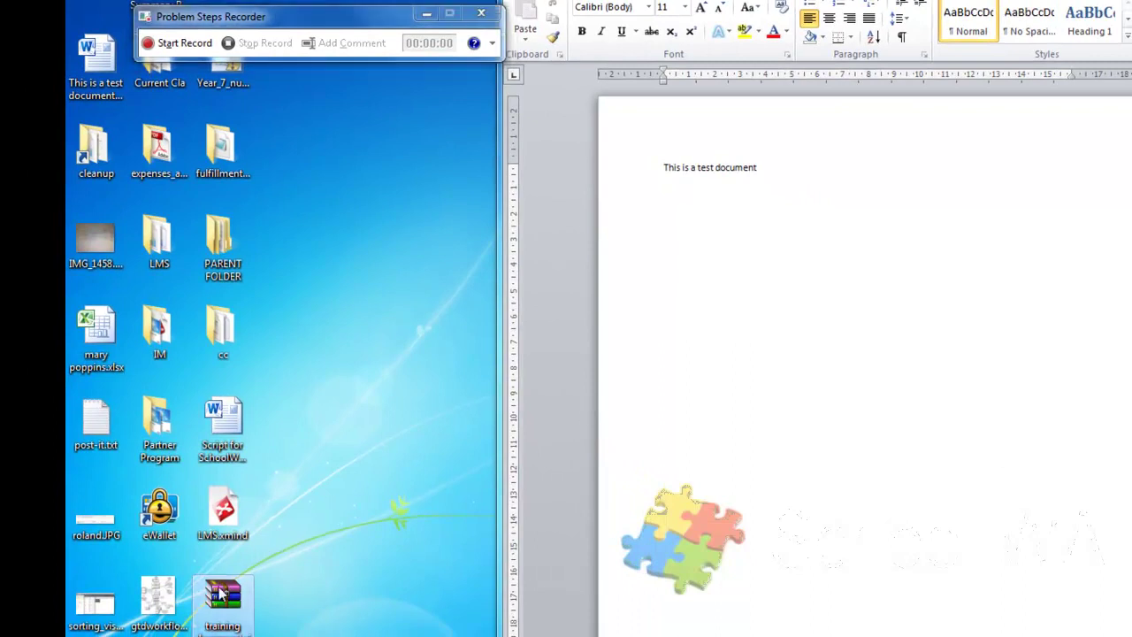
double_click(223, 594)
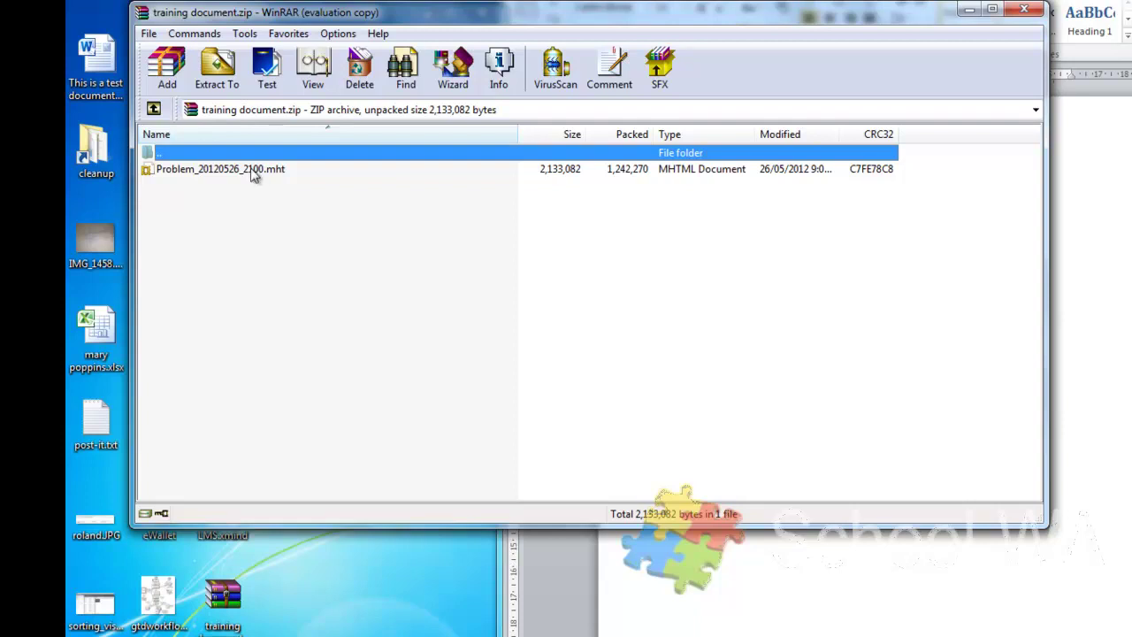
double_click(252, 172)
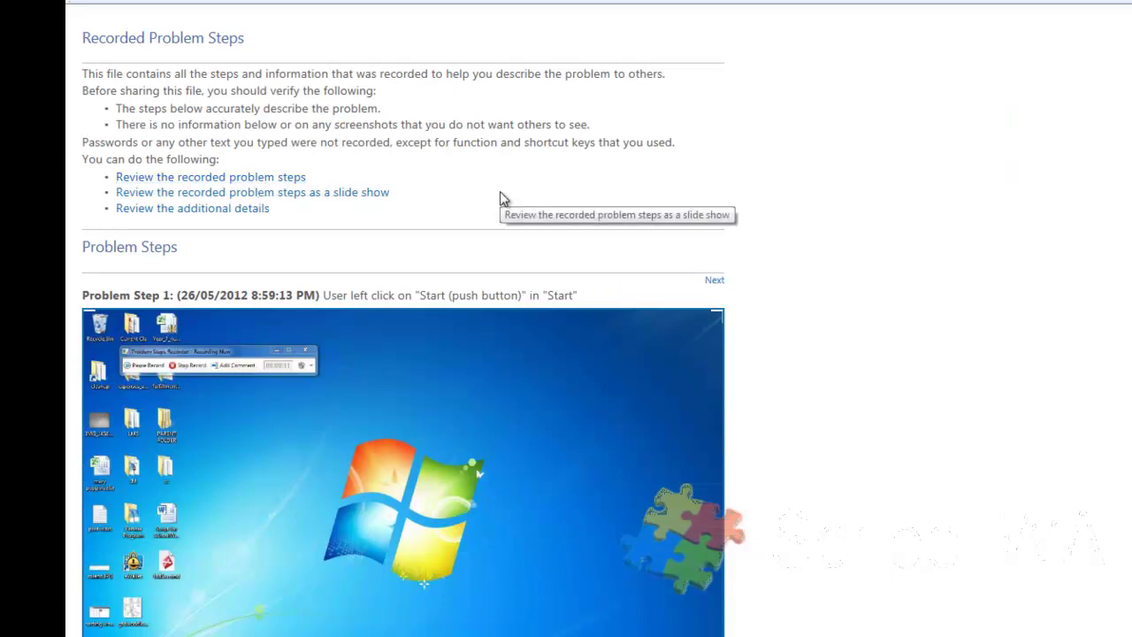
Examine the screenshots and descriptions of the recorded problem steps, going through the report from Problem Step 1 to 11
scroll(499, 191, "down", 2)
scroll(502, 201, "down", 4)
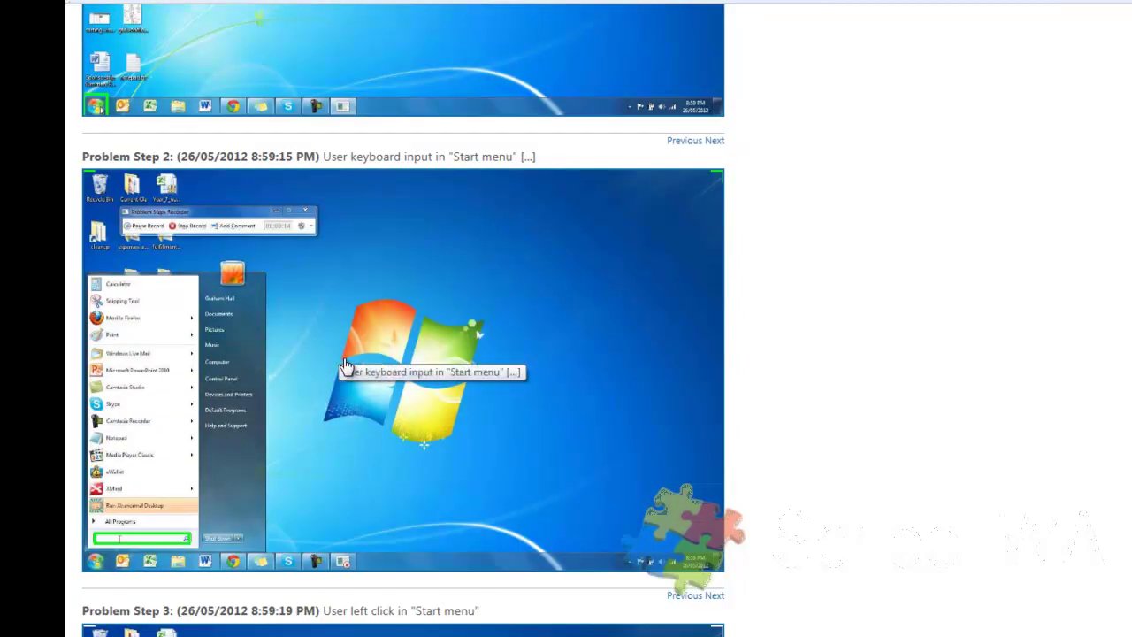
scroll(312, 429, "down", 1)
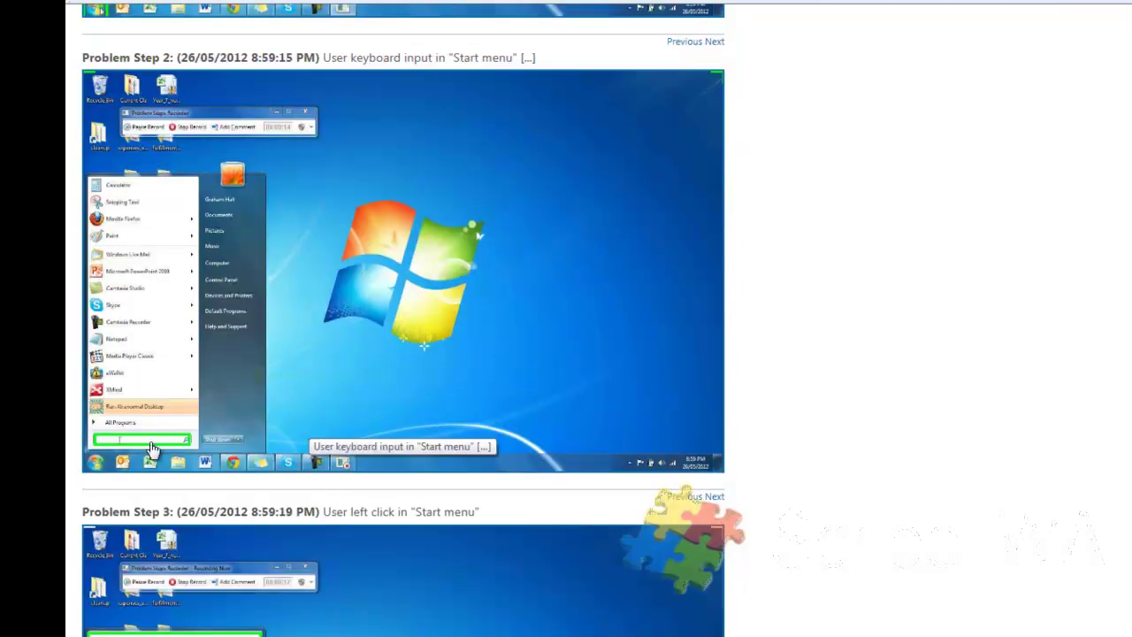
scroll(152, 449, "down", 4)
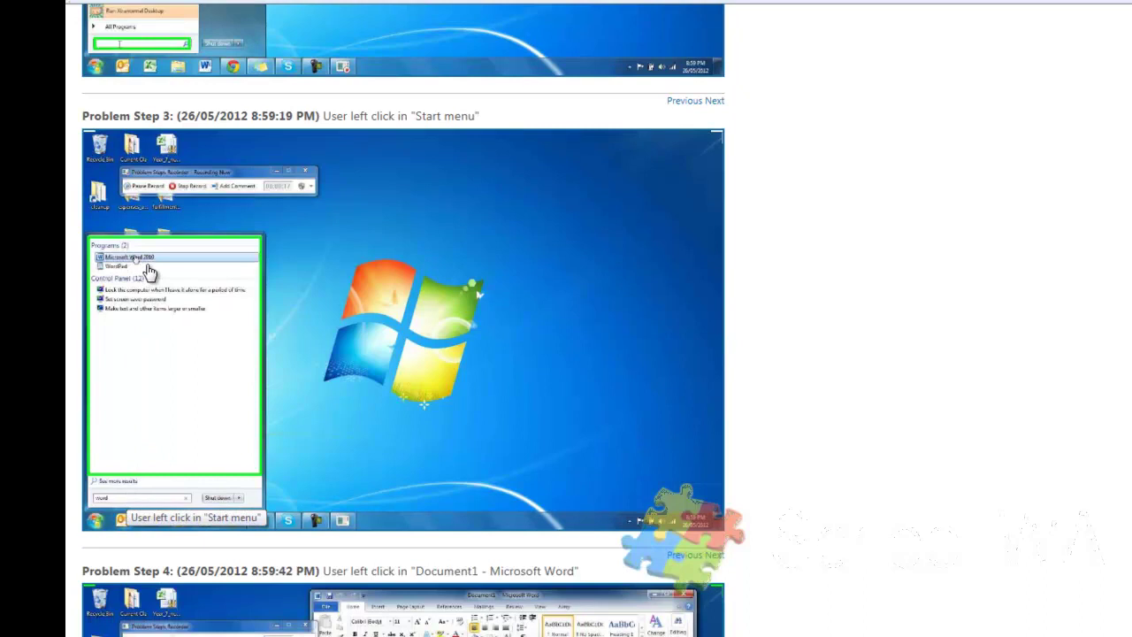
scroll(149, 271, "down", 4)
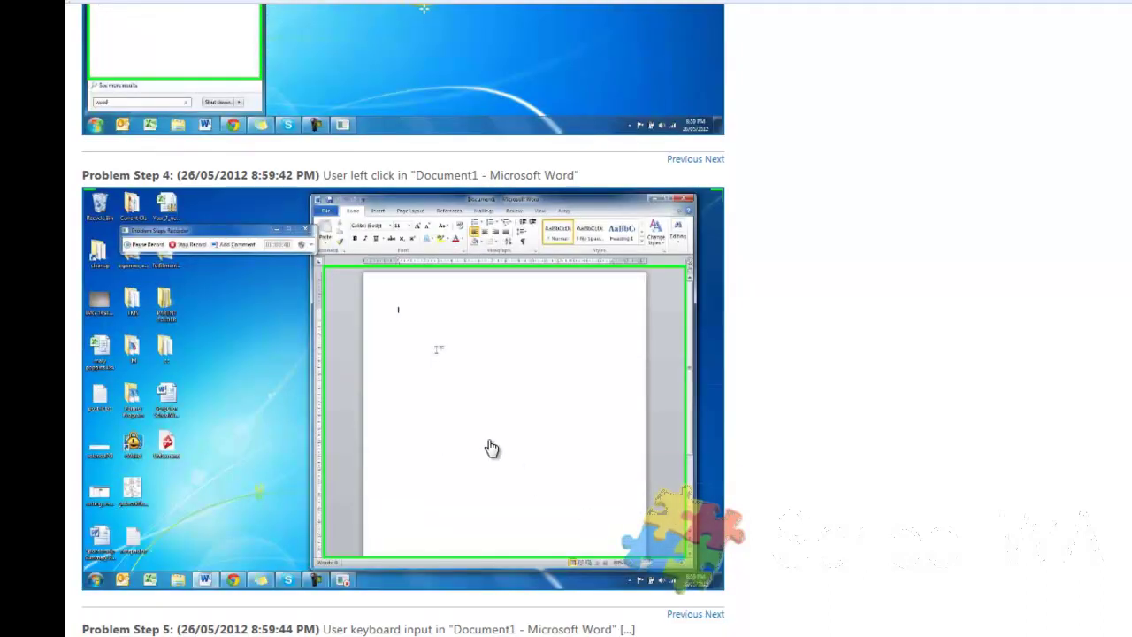
scroll(492, 448, "down", 4)
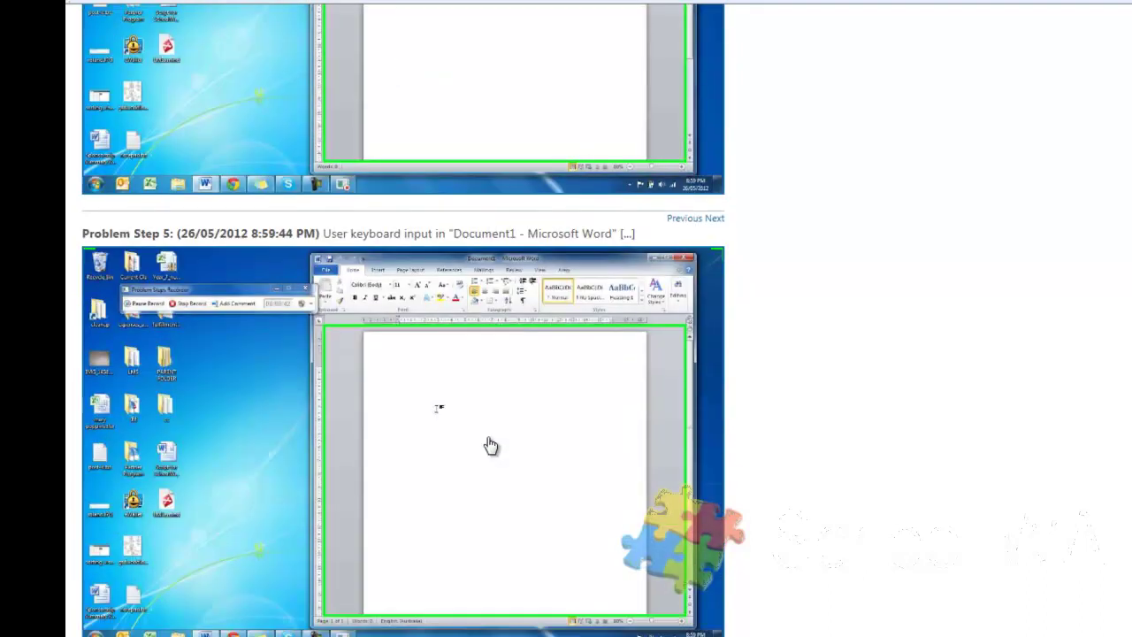
scroll(455, 389, "down", 2)
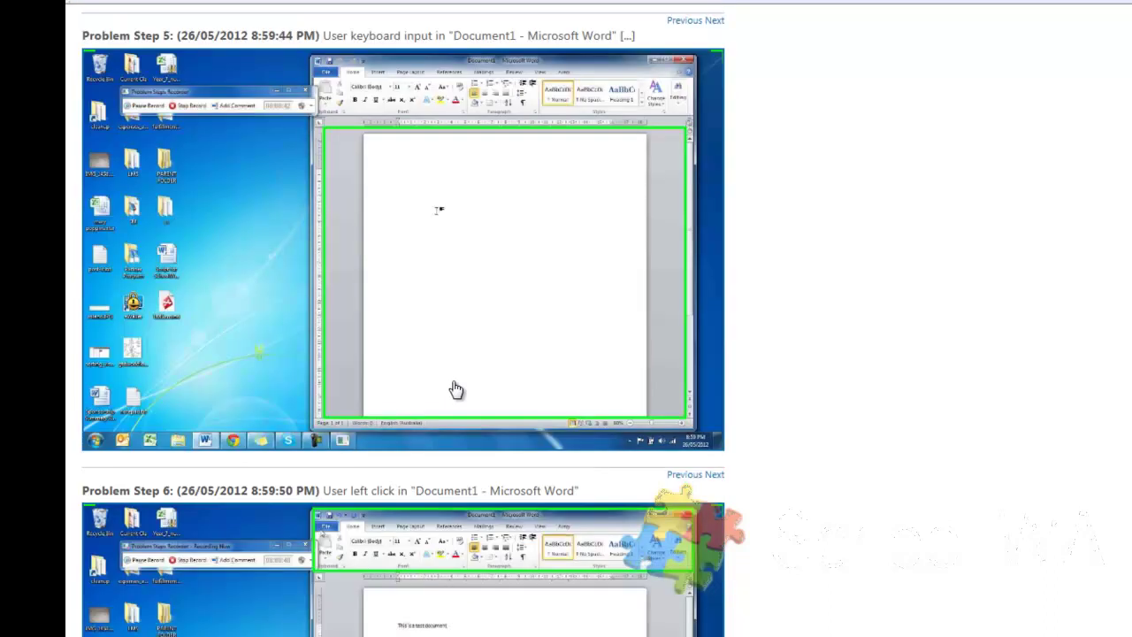
scroll(455, 389, "down", 3)
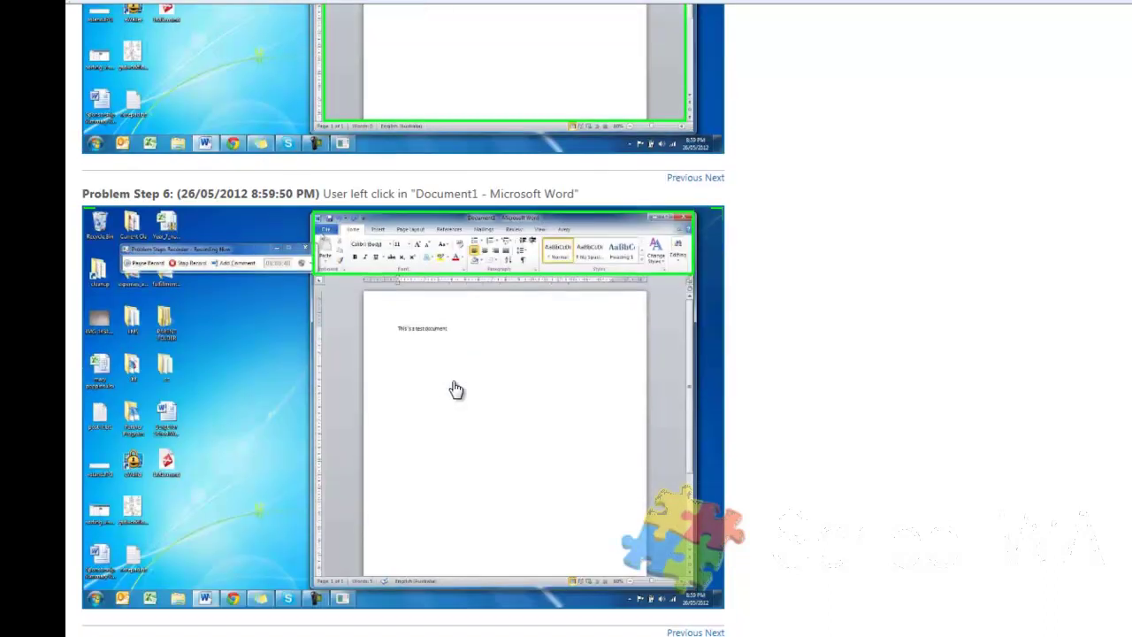
scroll(455, 389, "down", 4)
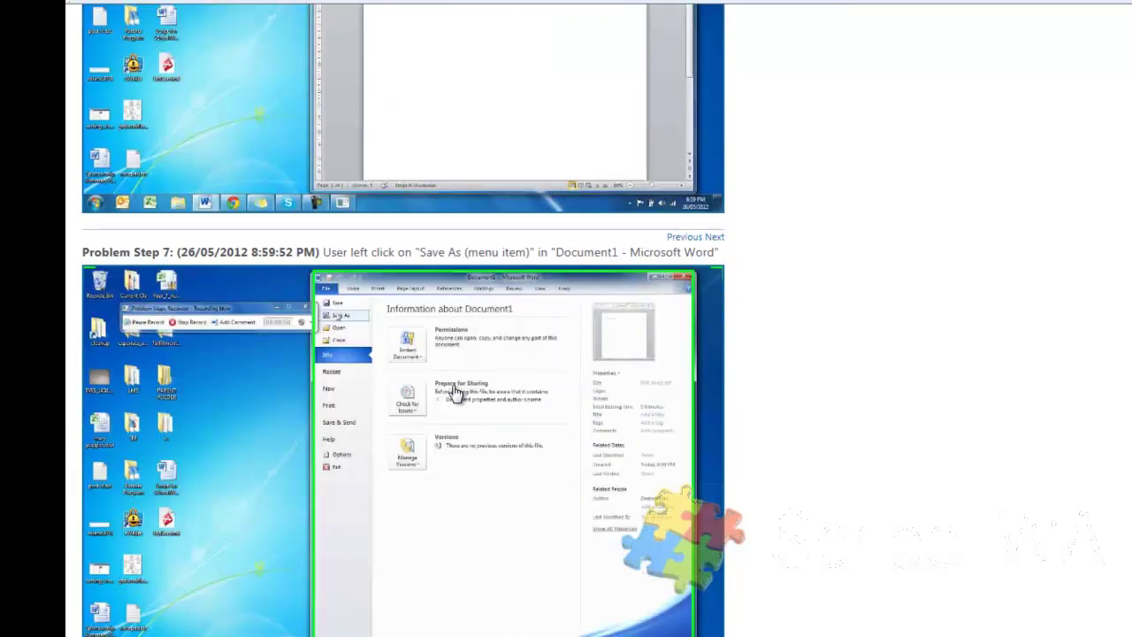
scroll(455, 389, "down", 5)
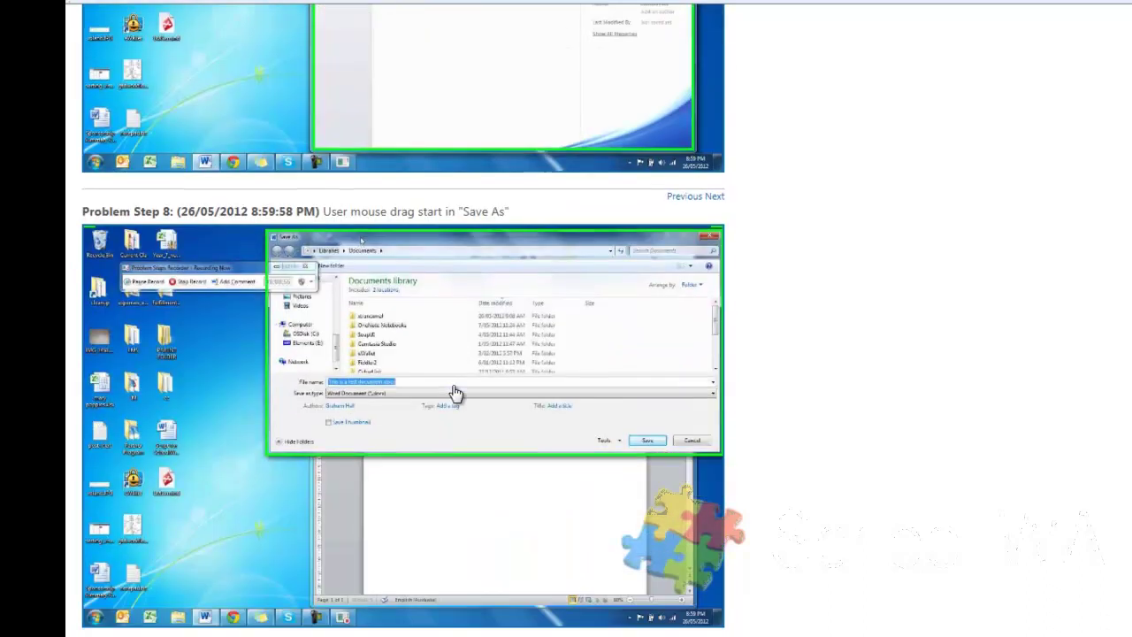
scroll(455, 392, "down", 6)
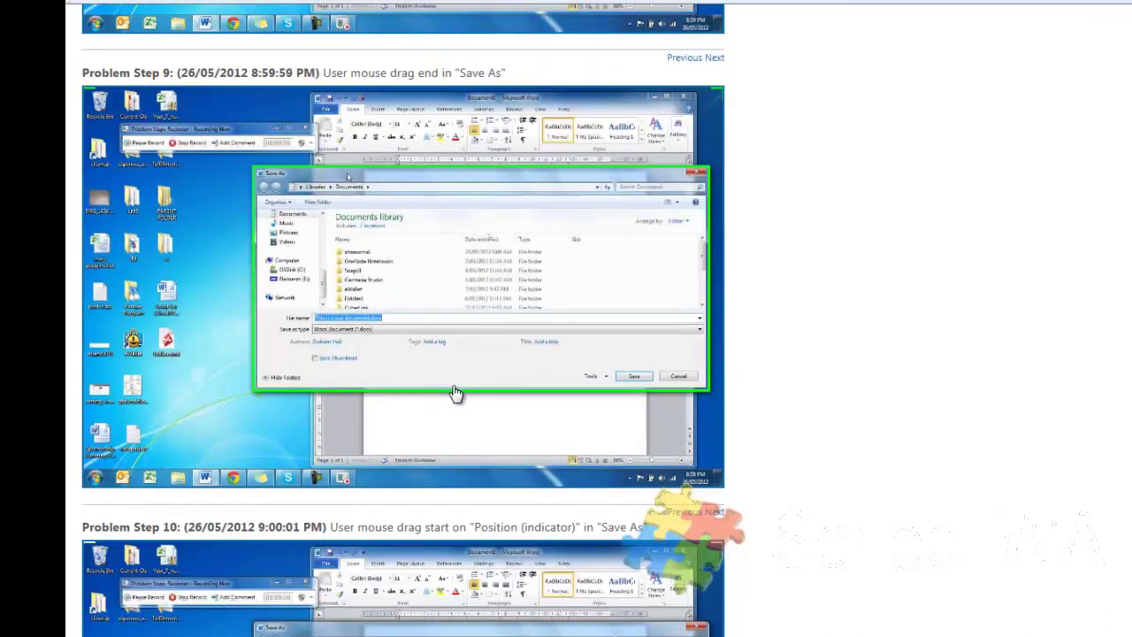
scroll(455, 391, "down", 11)
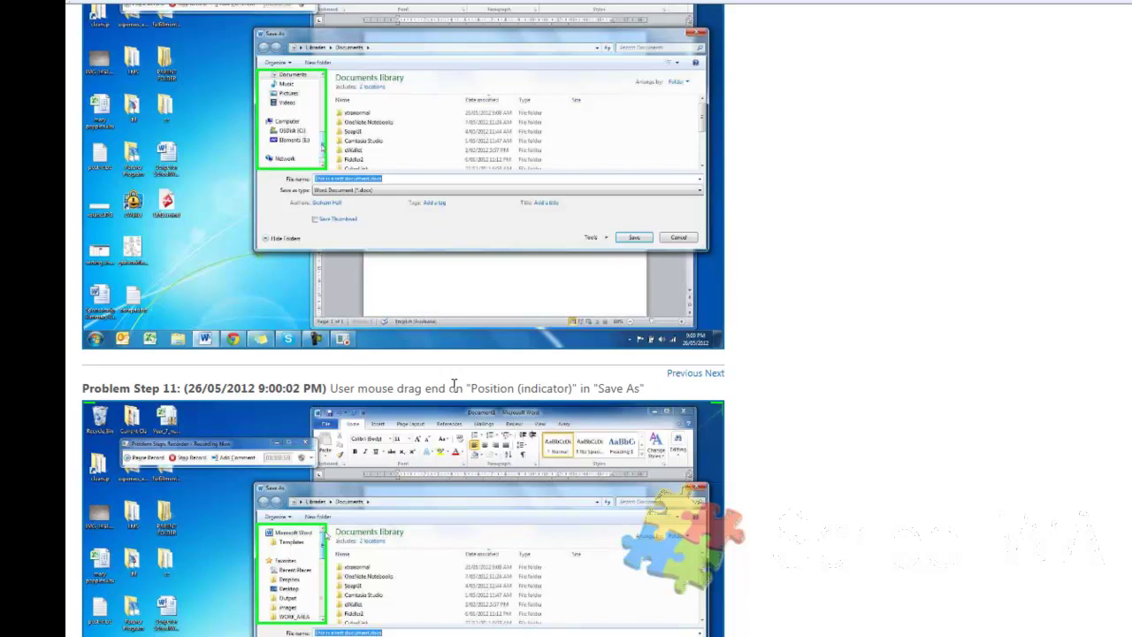
Examine the remaining problem steps and read the Additional Details section through to the Problem Step 16 entry
scroll(455, 392, "down", 15)
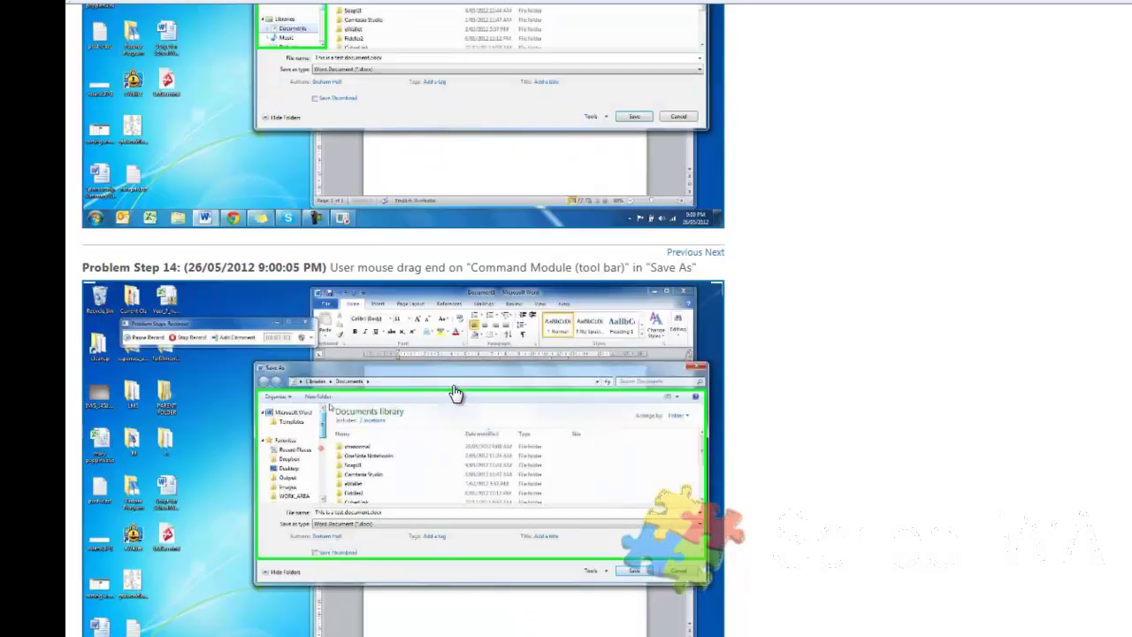
scroll(455, 392, "down", 10)
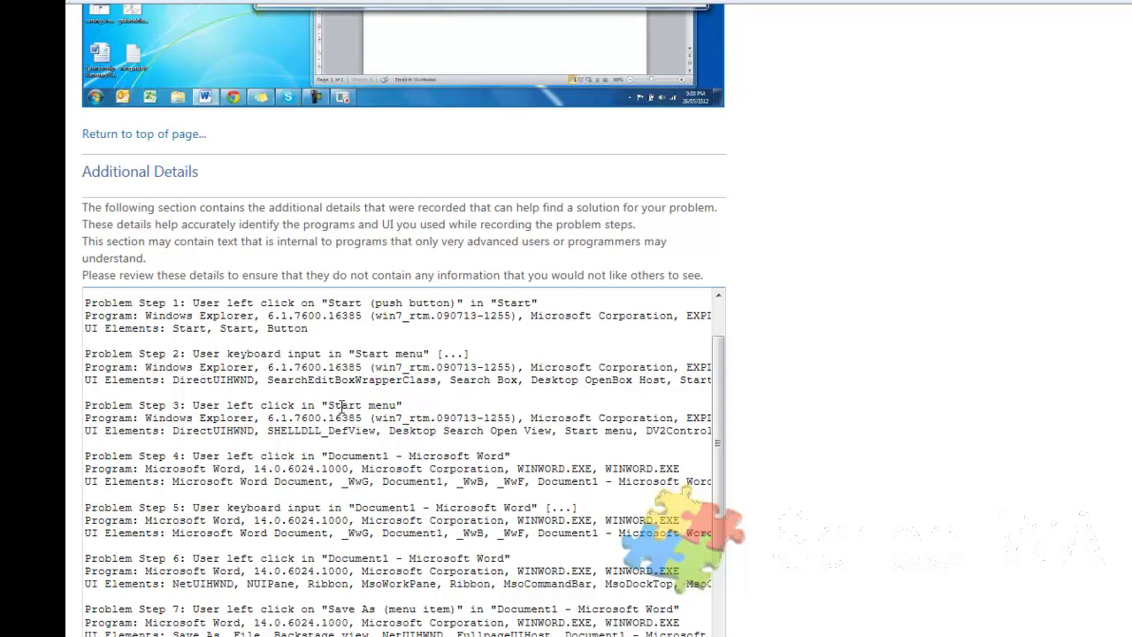
scroll(342, 415, "up", 2)
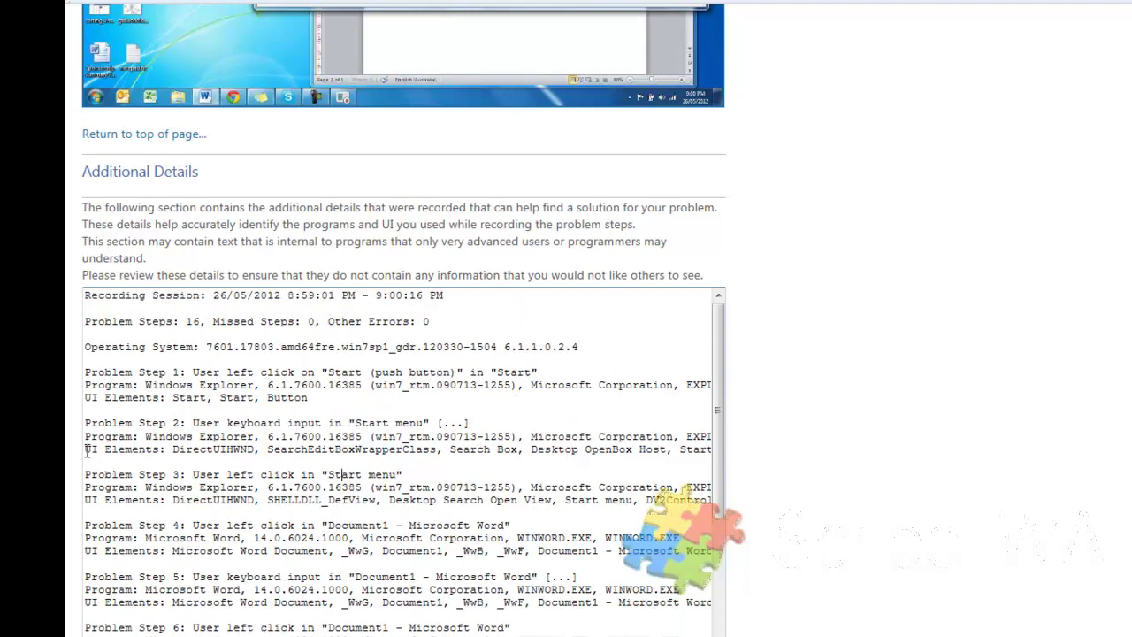
scroll(251, 479, "down", 10)
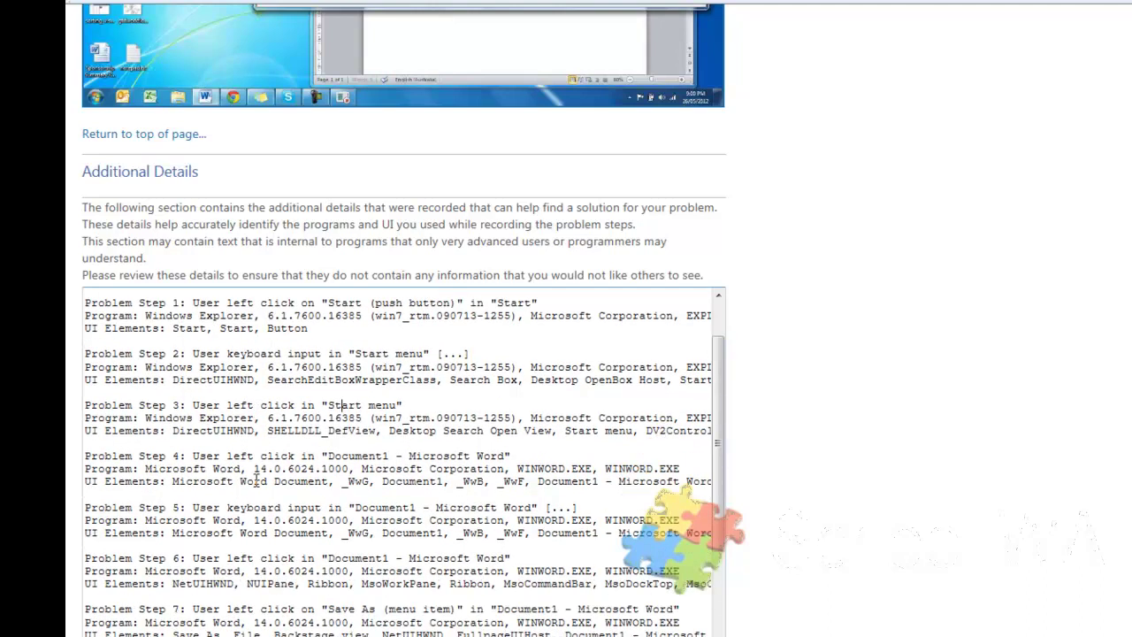
scroll(257, 480, "down", 1)
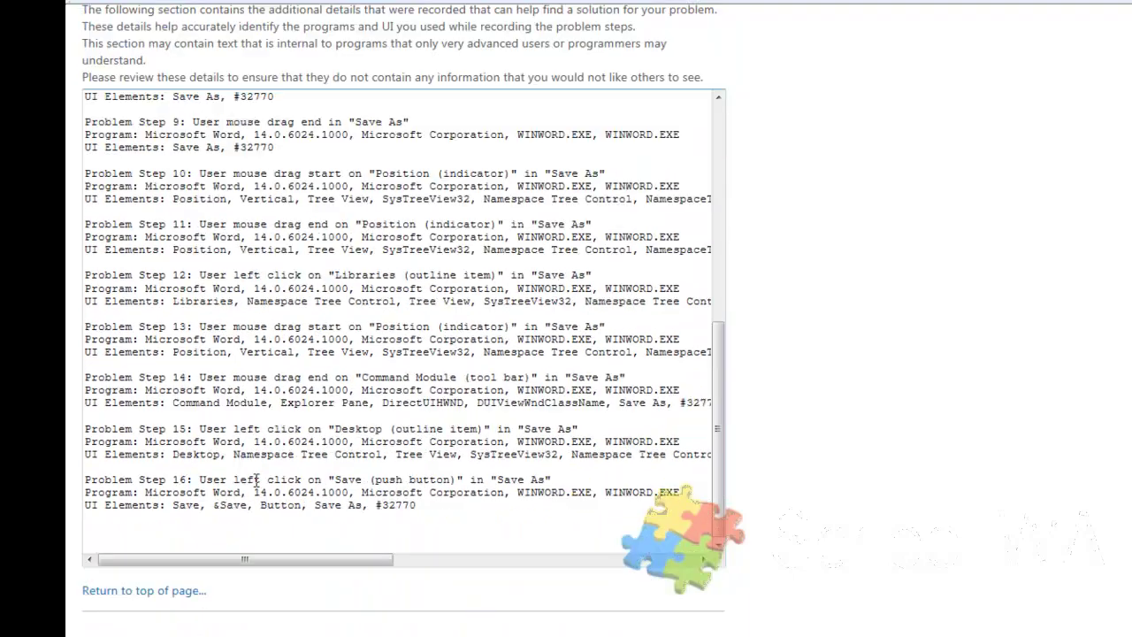
Look back over the recorded problem steps and their screenshots, returning from the Additional Details section towards the beginning of the report
scroll(256, 482, "up", 15)
scroll(256, 486, "up", 20)
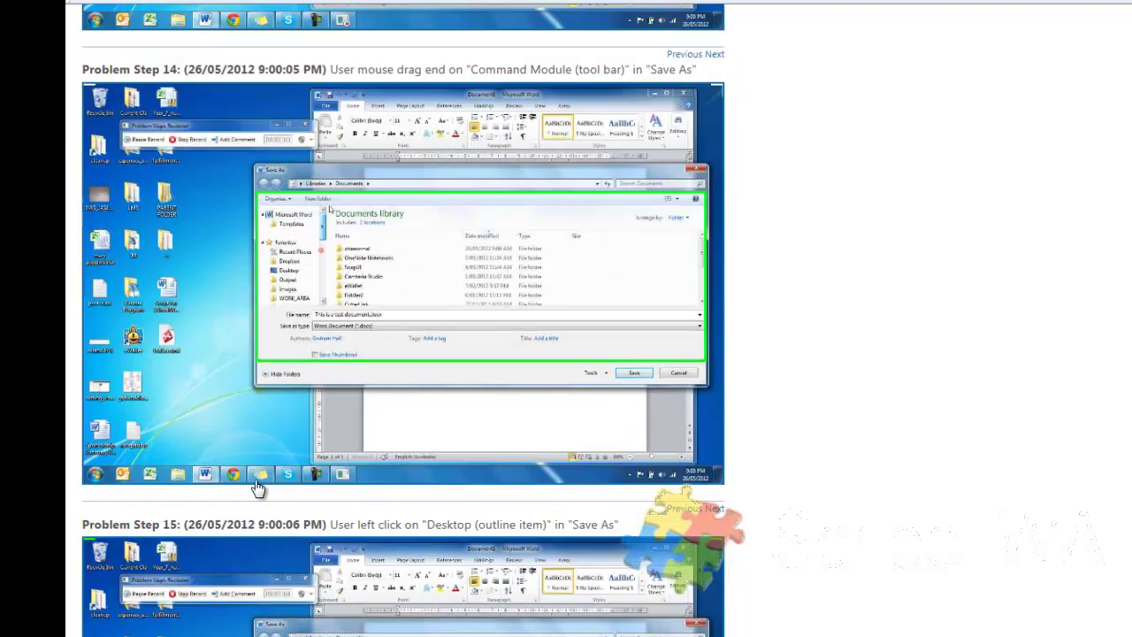
scroll(257, 488, "up", 20)
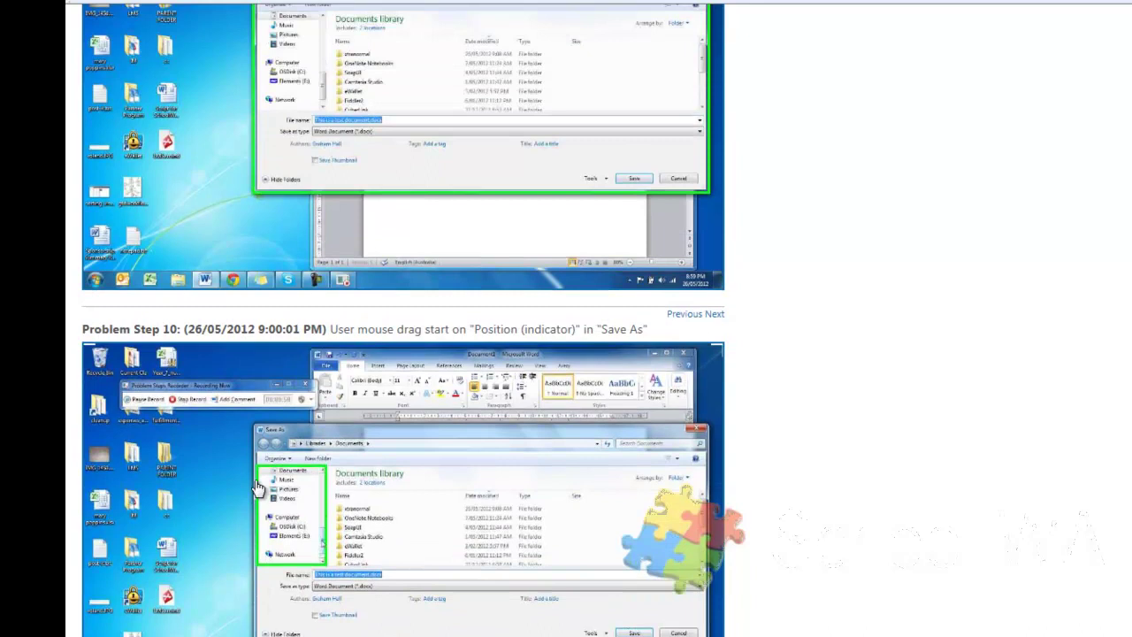
scroll(256, 485, "up", 20)
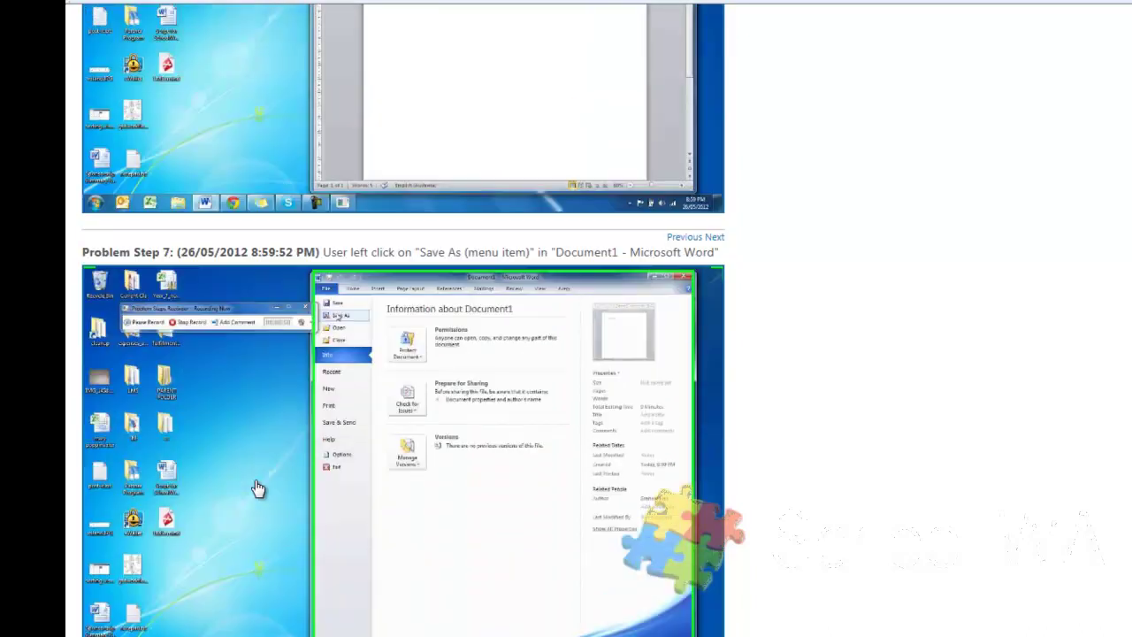
scroll(258, 489, "up", 20)
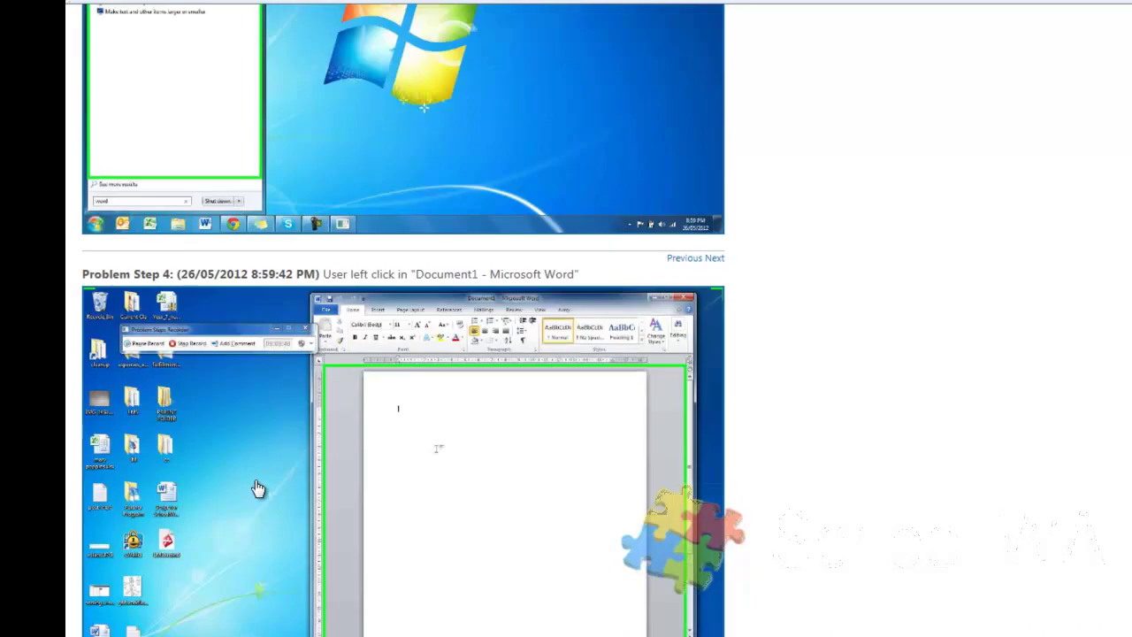